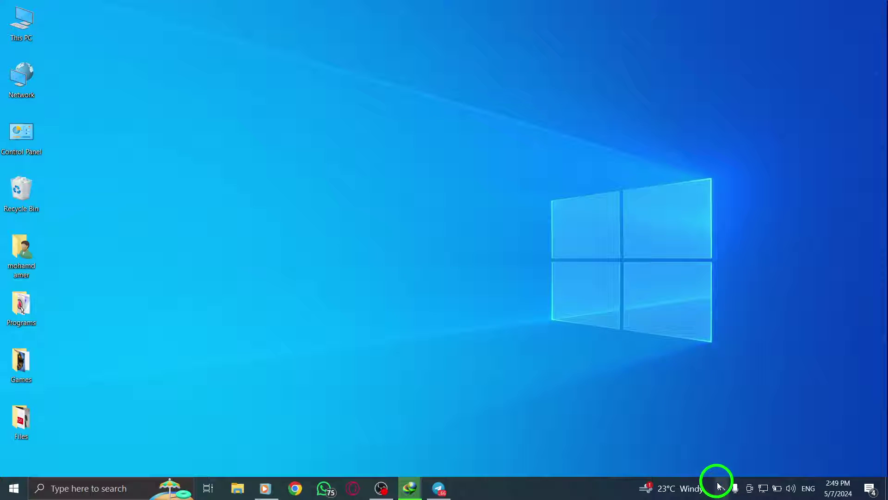
left_click(14, 487)
left_click(14, 463)
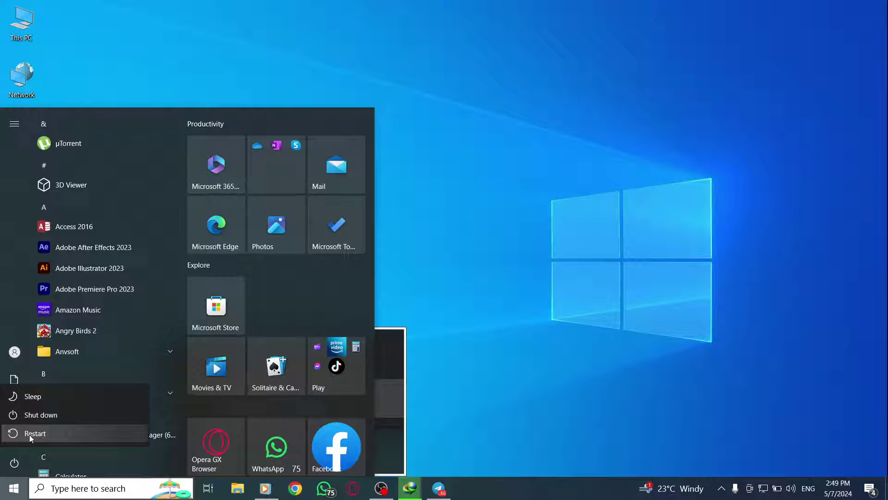
key("Escape")
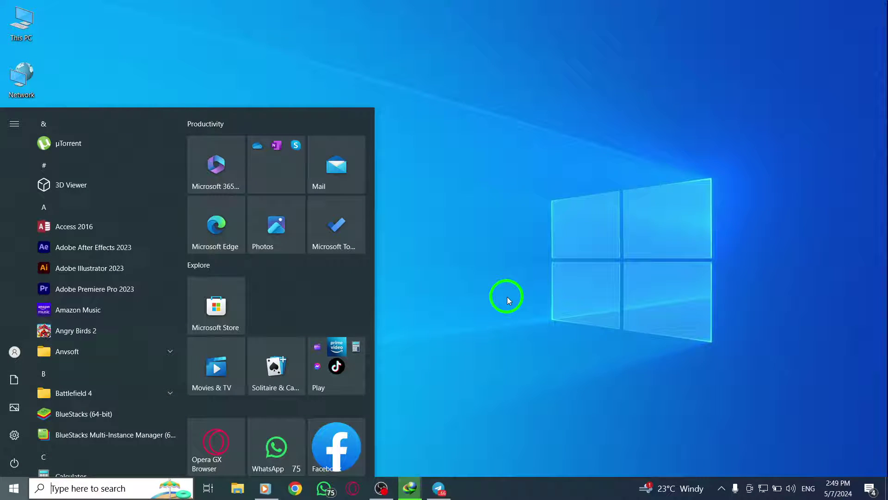
left_click(507, 297)
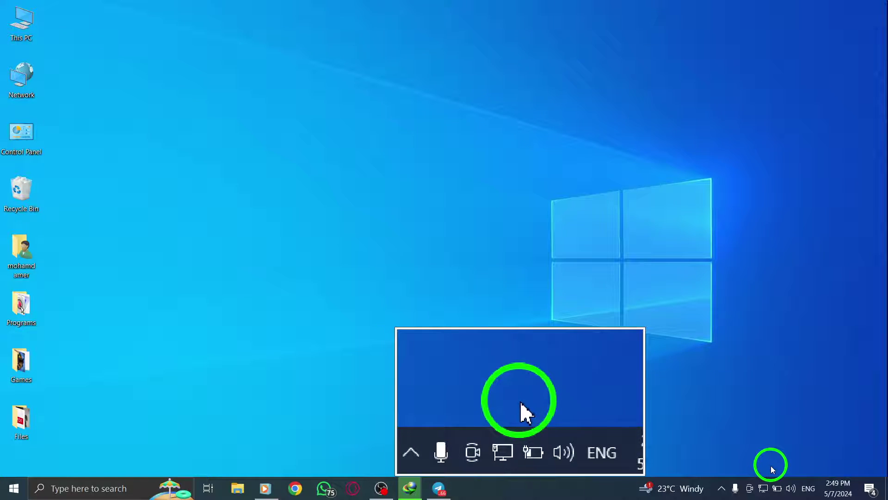
left_click(764, 487)
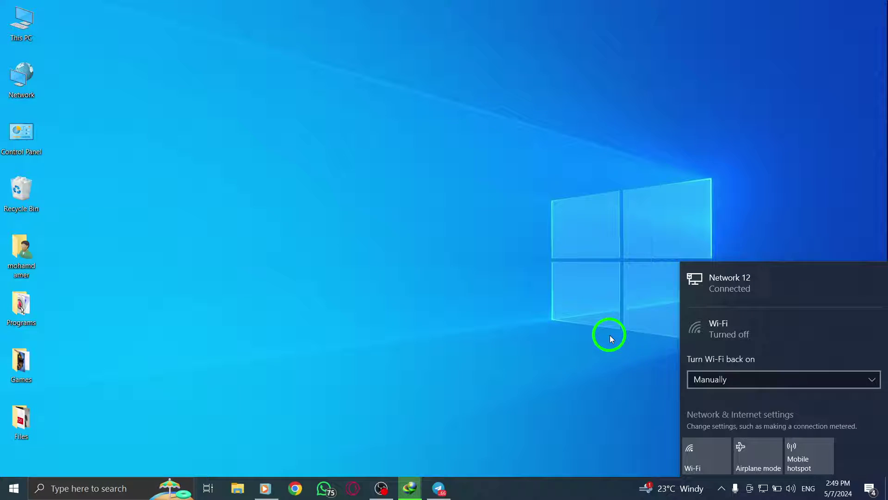
left_click(658, 413)
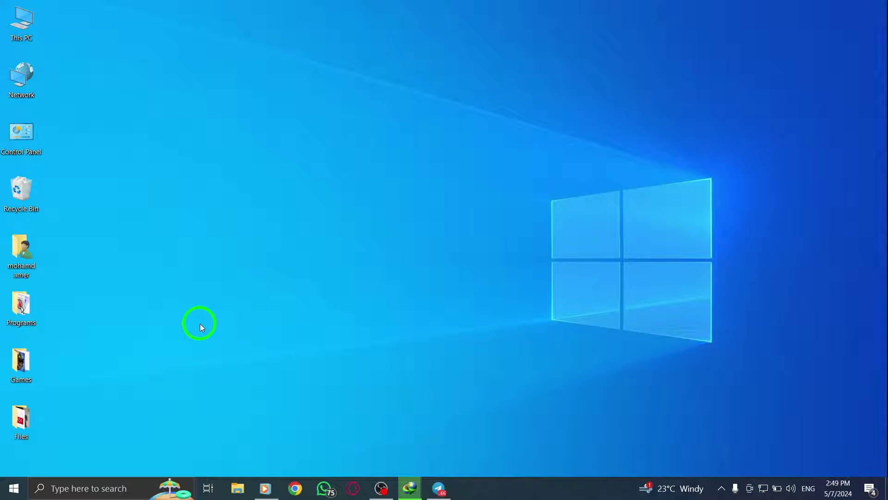
left_click(14, 487)
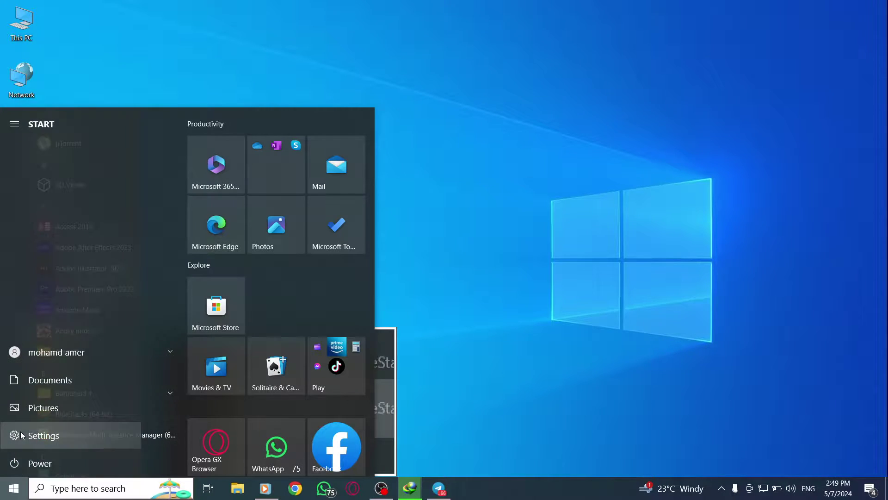
left_click(21, 435)
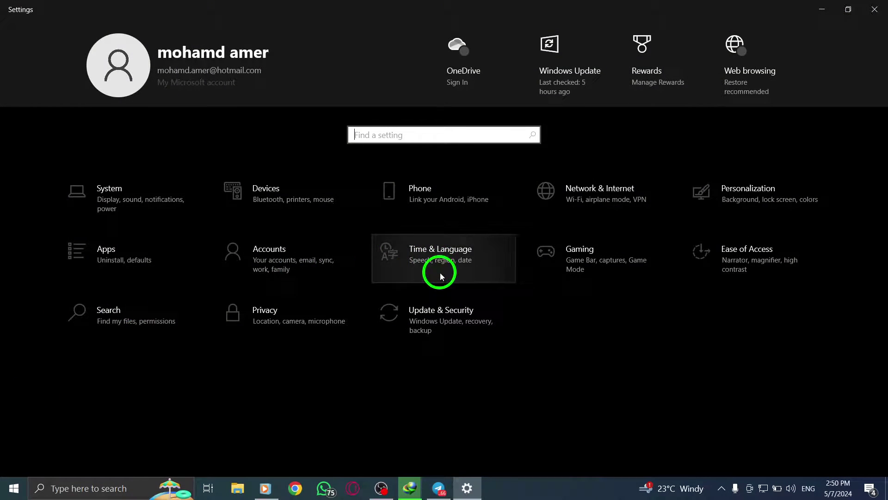
left_click(461, 316)
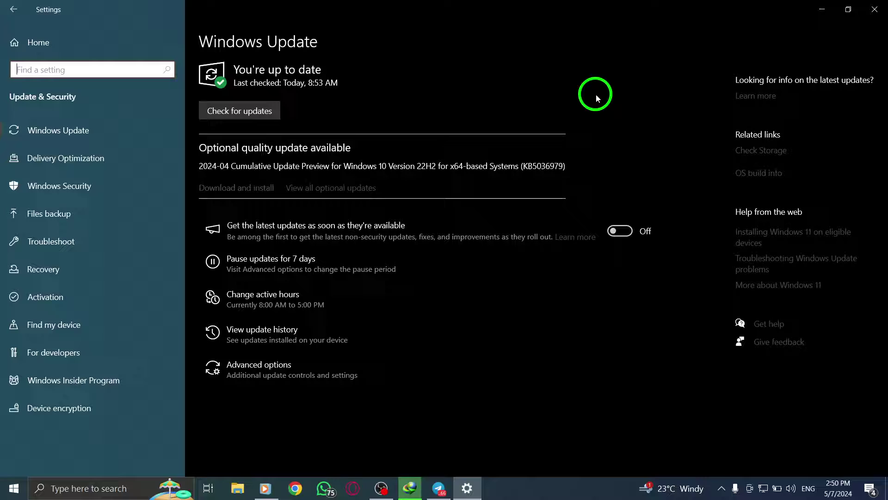
left_click(874, 9)
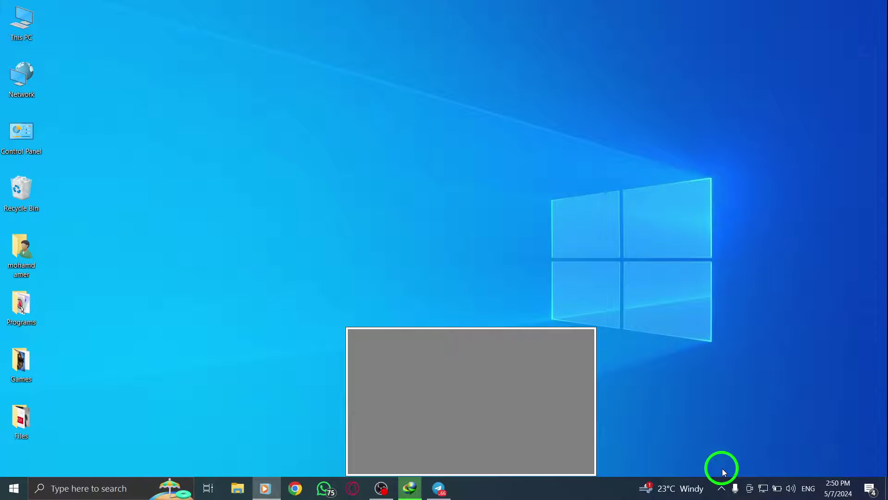
left_click(721, 487)
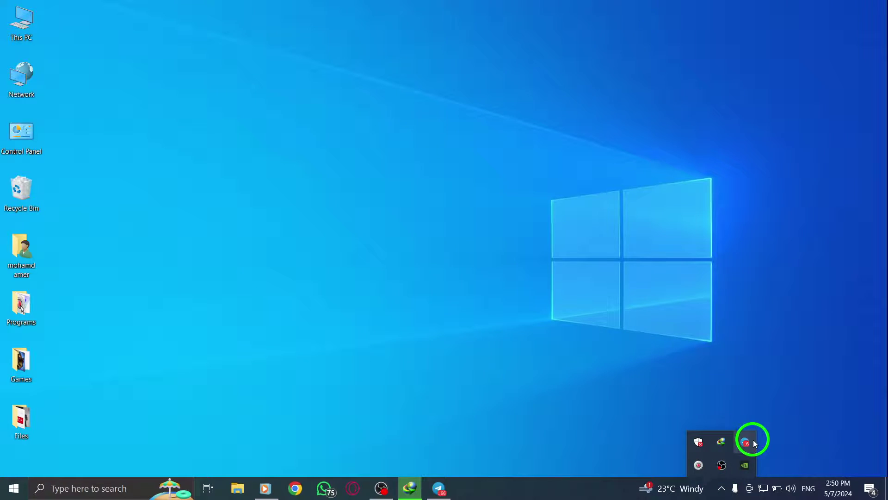
left_click(722, 488)
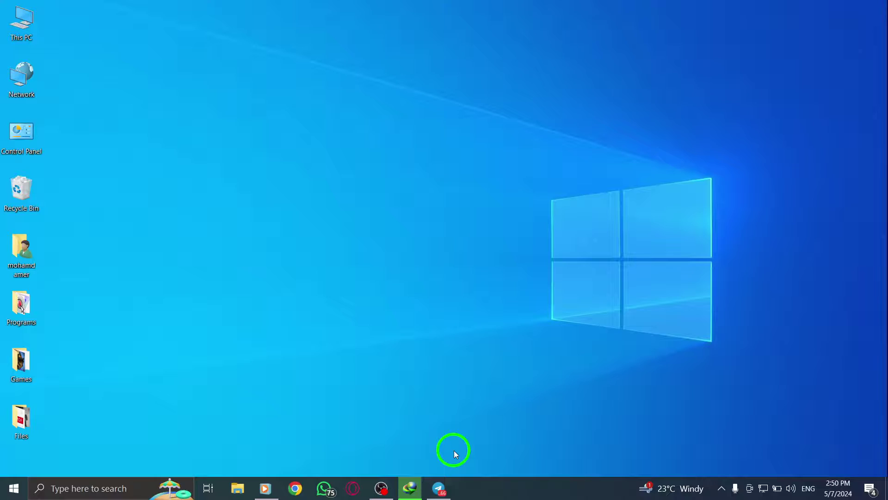
left_click(439, 488)
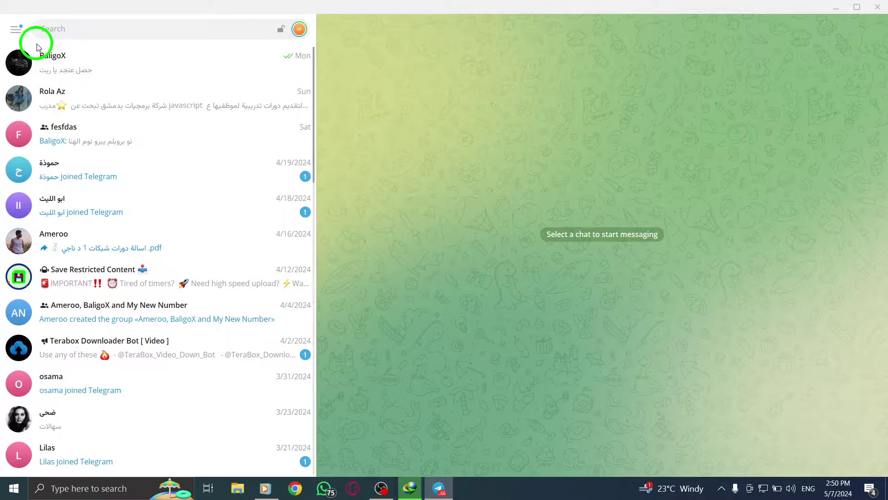
left_click(16, 29)
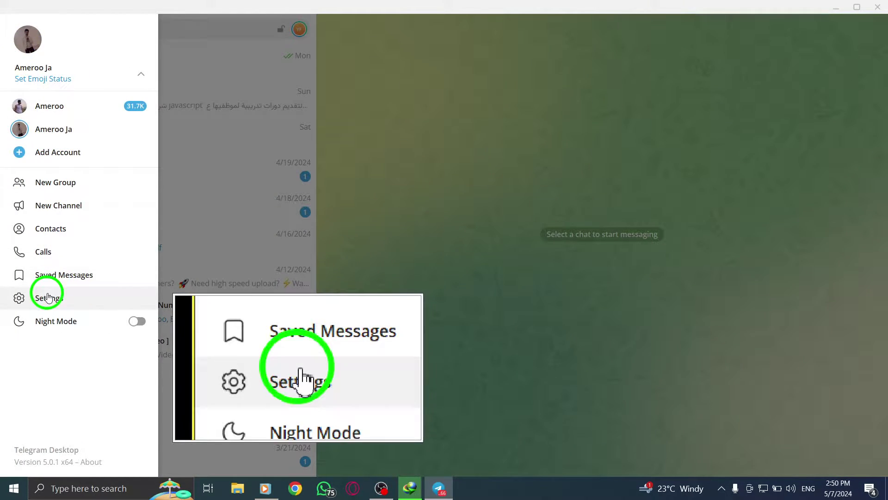
left_click(48, 297)
scroll(437, 340, "down", 1)
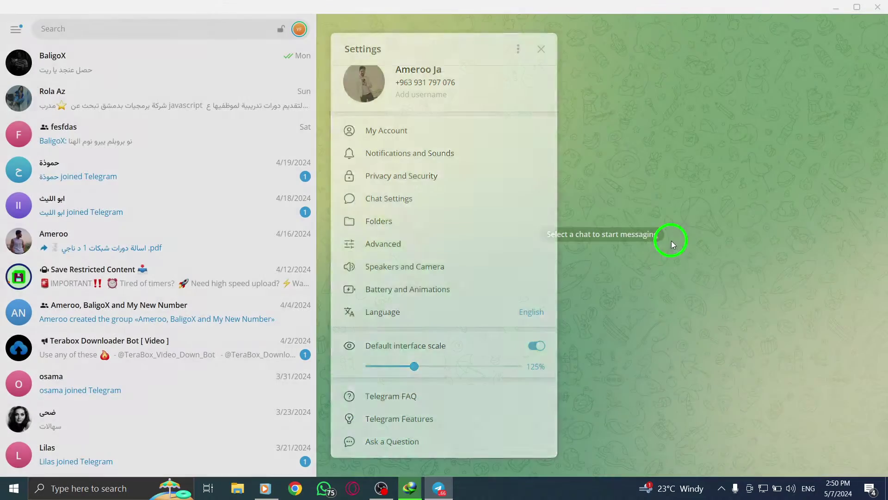
left_click(673, 239)
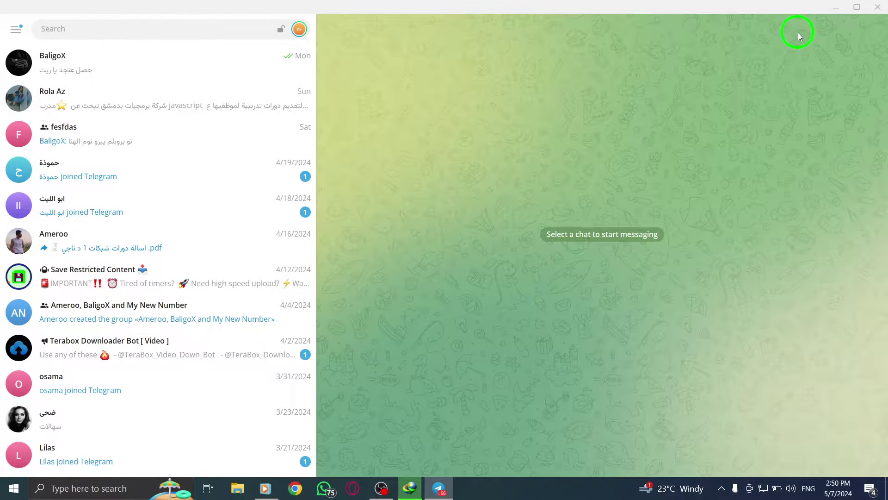
left_click(836, 8)
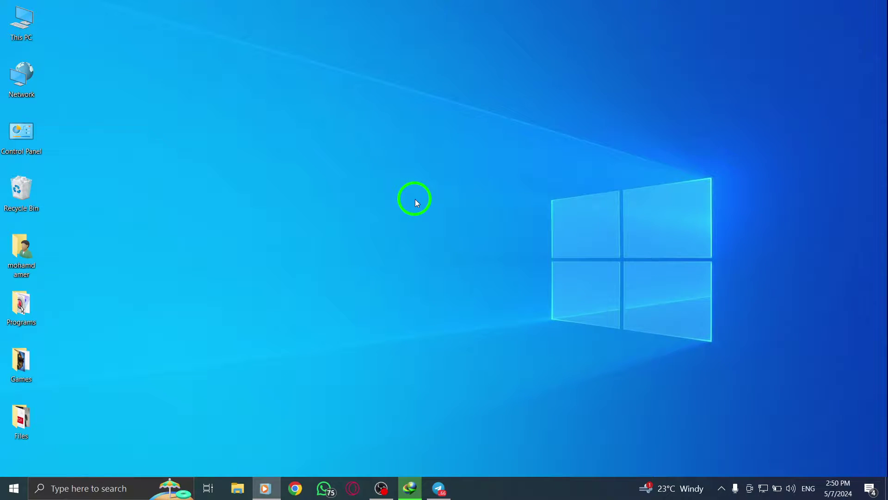